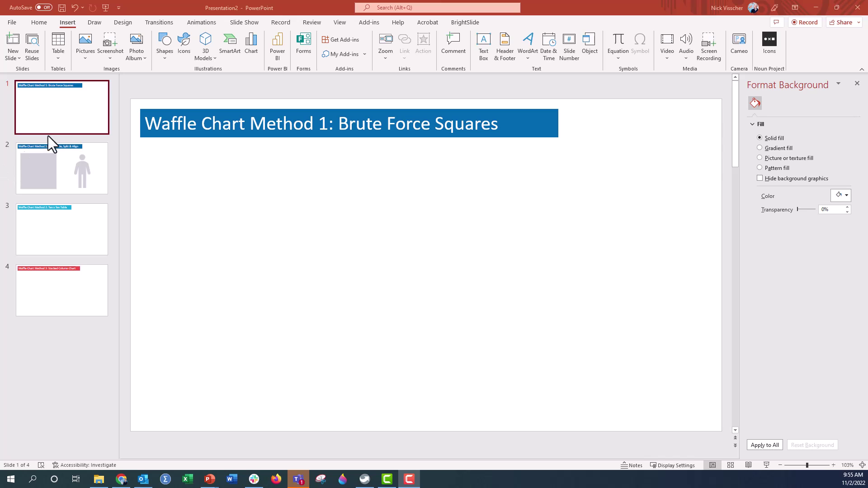
Insert a blue rectangle sized 0.5" × 0.5" and position it just below the title
left_click(163, 59)
left_click(191, 83)
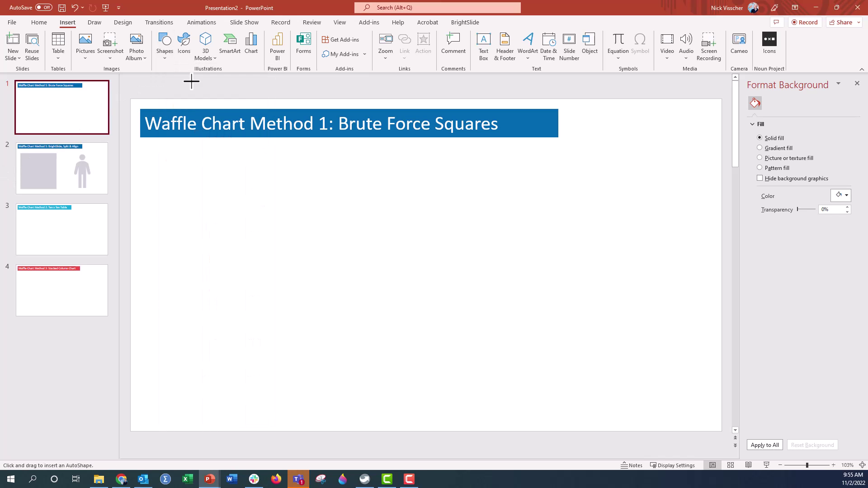
left_click(163, 167)
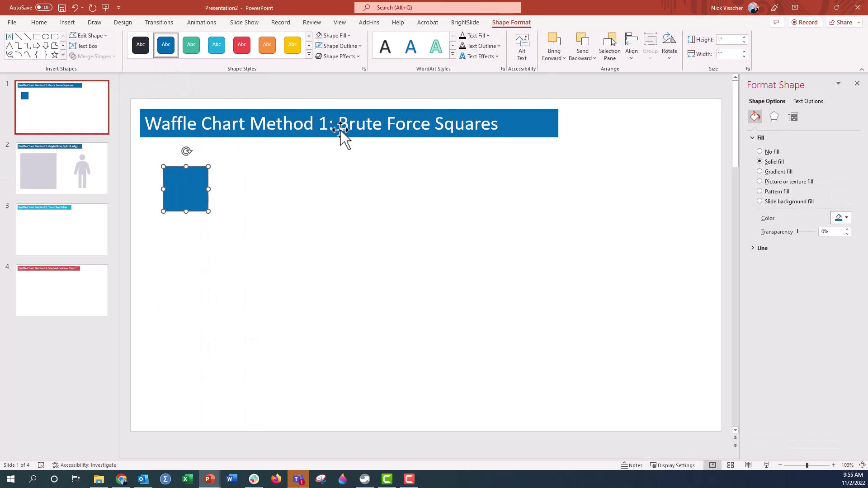
left_click(744, 43)
left_click(744, 43)
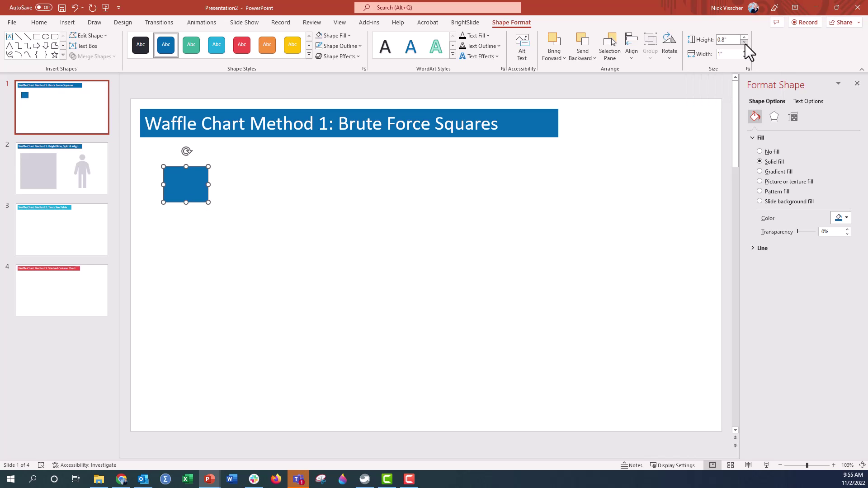
left_click(745, 42)
left_click(745, 43)
left_click(744, 43)
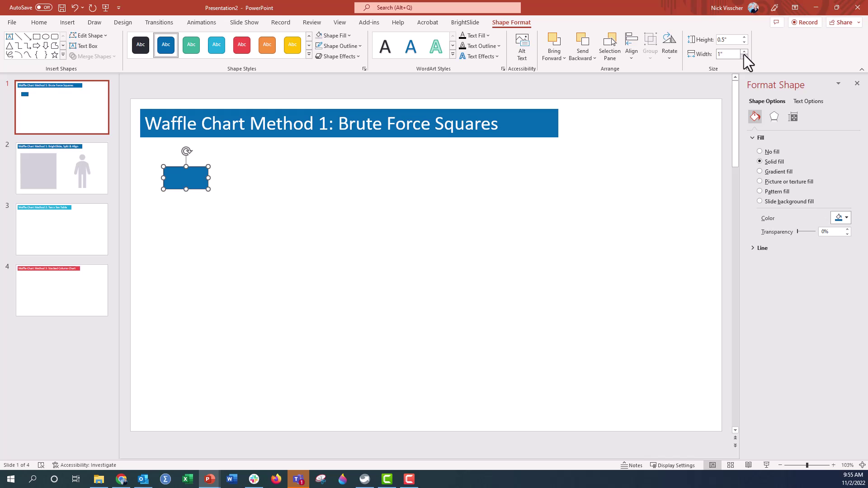
left_click(744, 56)
left_click(744, 56)
left_click(744, 56)
left_click(744, 56)
left_click(744, 56)
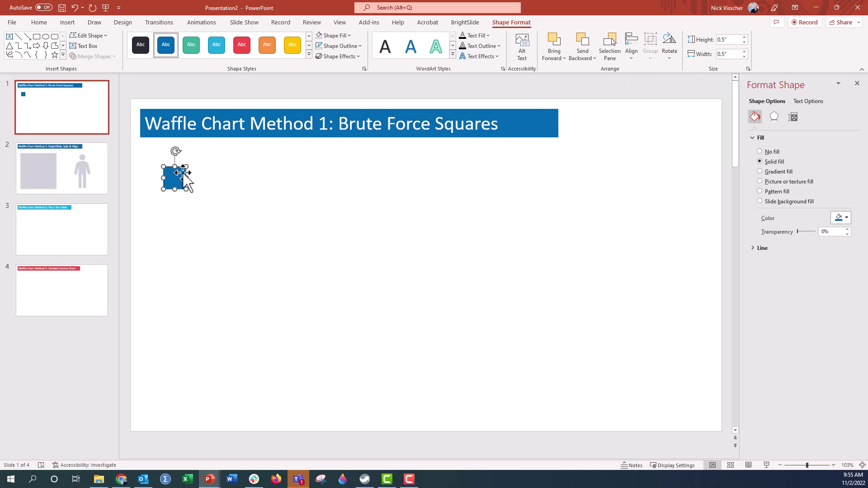
left_click_drag(172, 178, 199, 168)
Duplicate the square with Ctrl+D into an evenly spaced row of ten squares
key("ctrl+d")
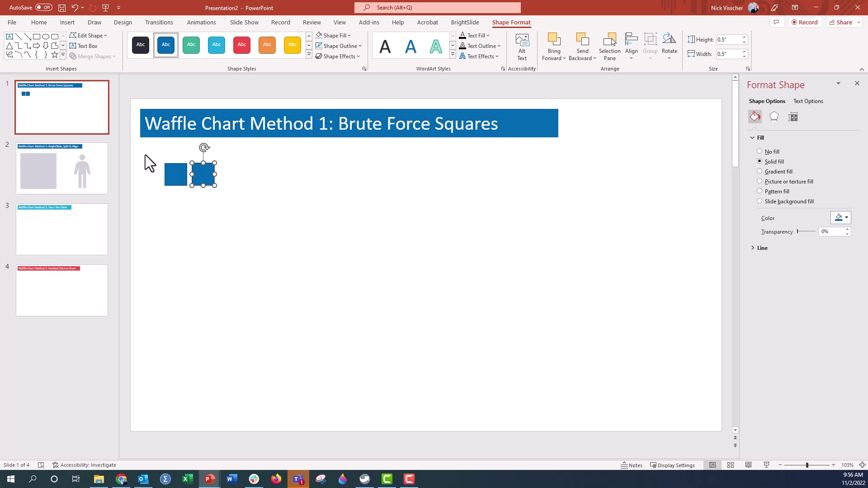
key("ctrl+d")
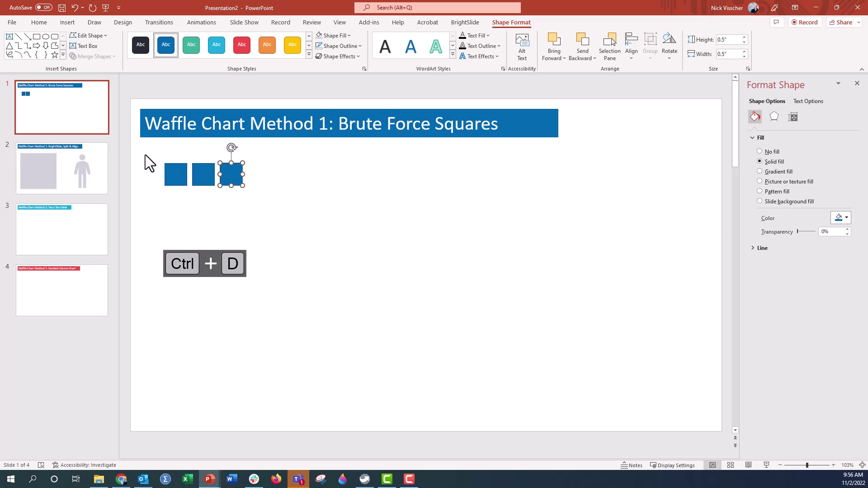
key("ctrl+d")
key("ctrl+d")
key("ctrl+d")
key("ctrl+d")
key("ctrl+d")
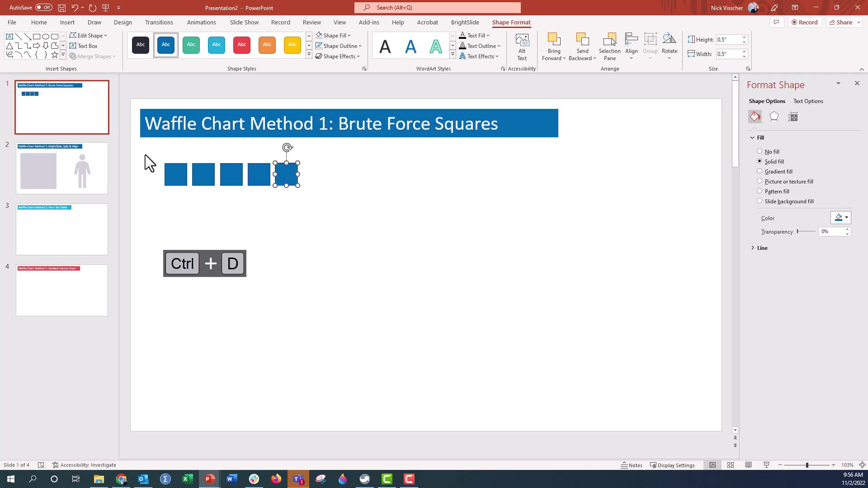
key("ctrl+d")
key("ctrl+d")
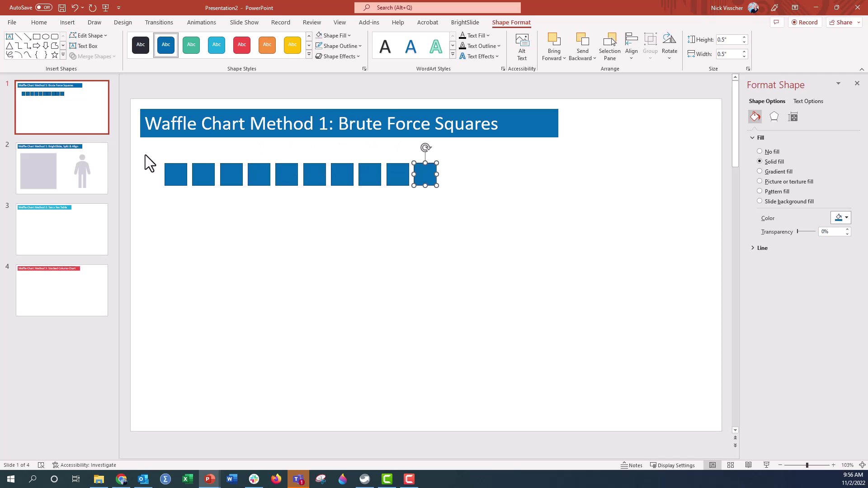
key("Escape")
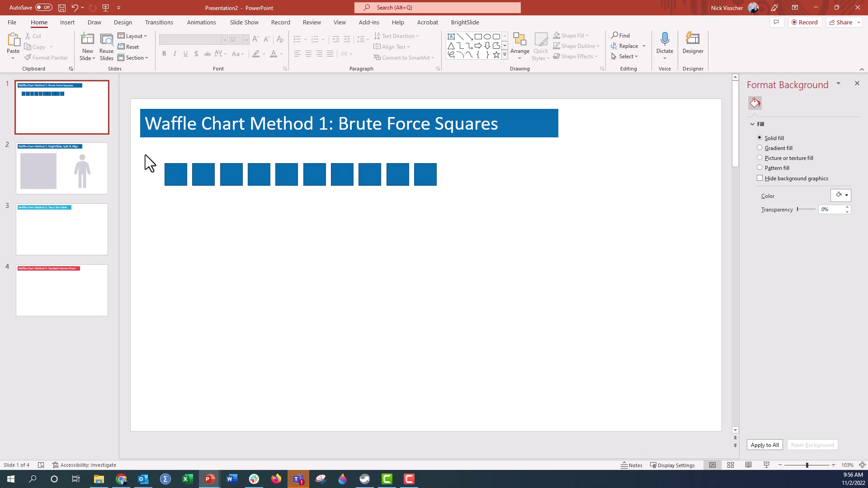
Group the ten-square row, then duplicate it downward into ten evenly spaced rows
left_click_drag(150, 157, 513, 203)
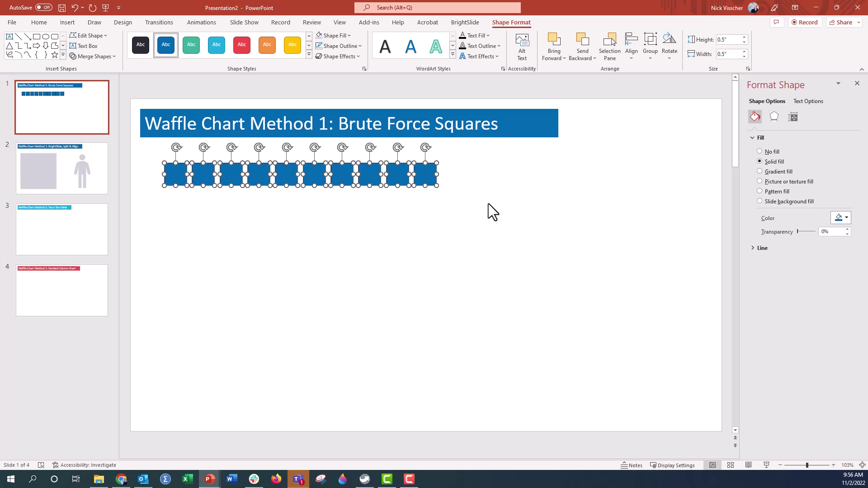
key("ctrl+g")
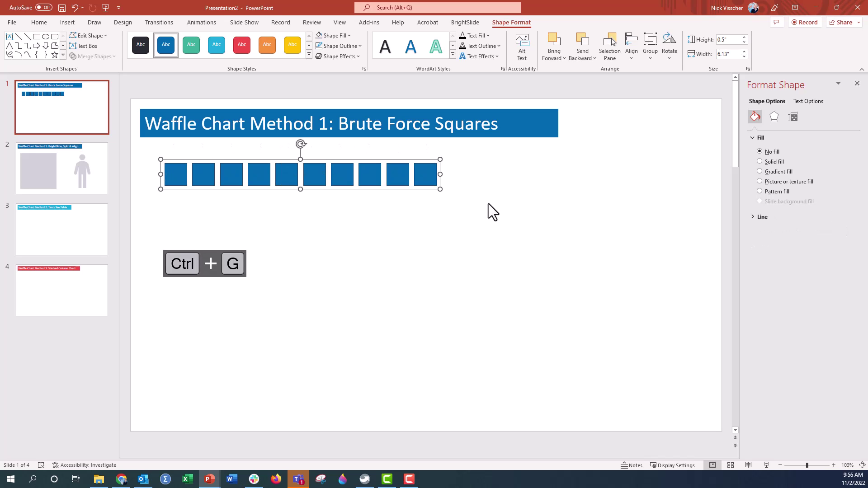
key("ctrl+d")
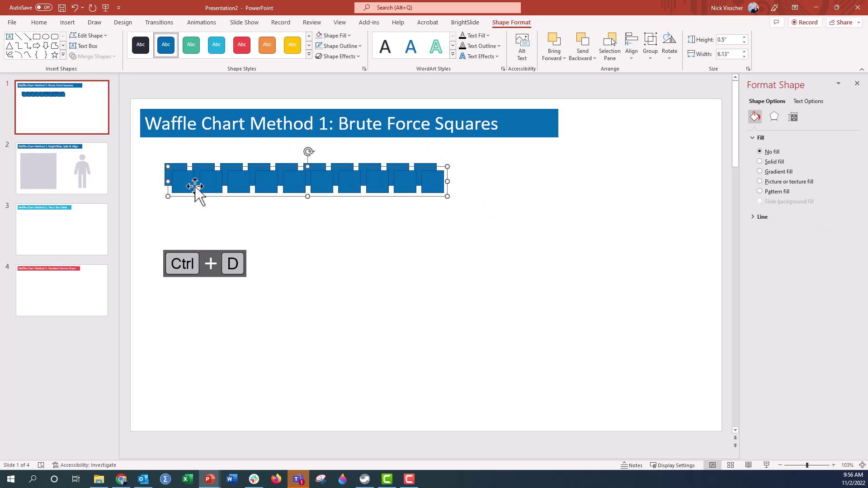
left_click_drag(192, 186, 175, 203)
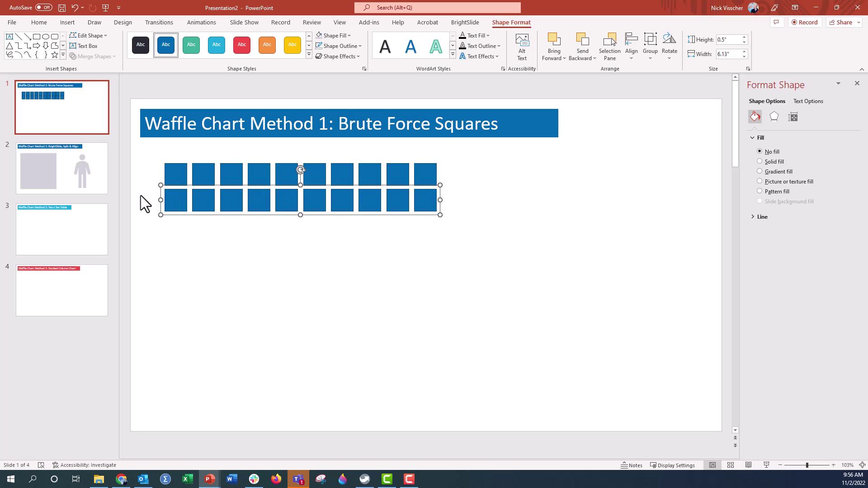
key("ctrl+d")
key("ctrl+d")
key("ctrl+d")
key("ctrl+d")
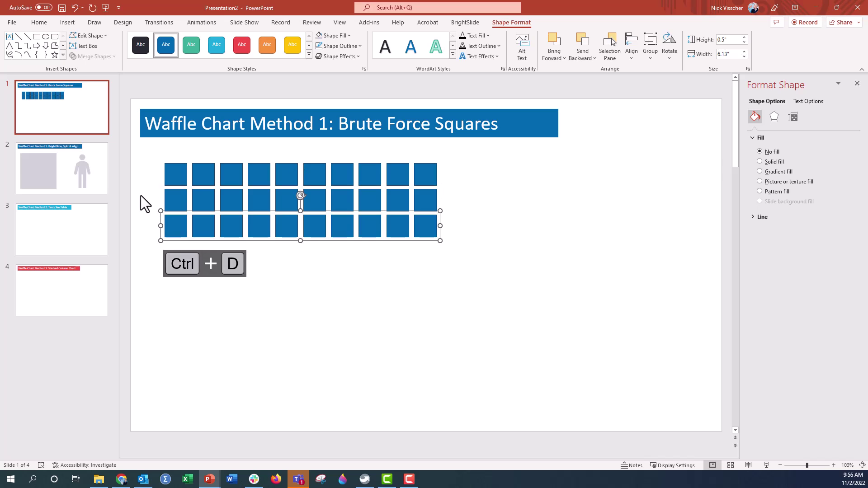
key("ctrl+d")
key("ctrl+d")
key("ctrl+d")
key("ctrl+d")
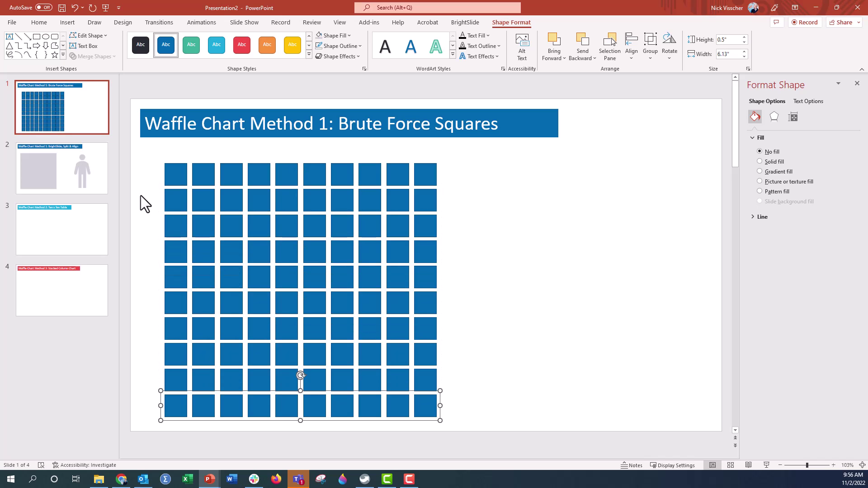
left_click(140, 196)
Ungroup the grid into individual squares and fill all 100 squares light grey
left_click_drag(137, 151, 481, 435)
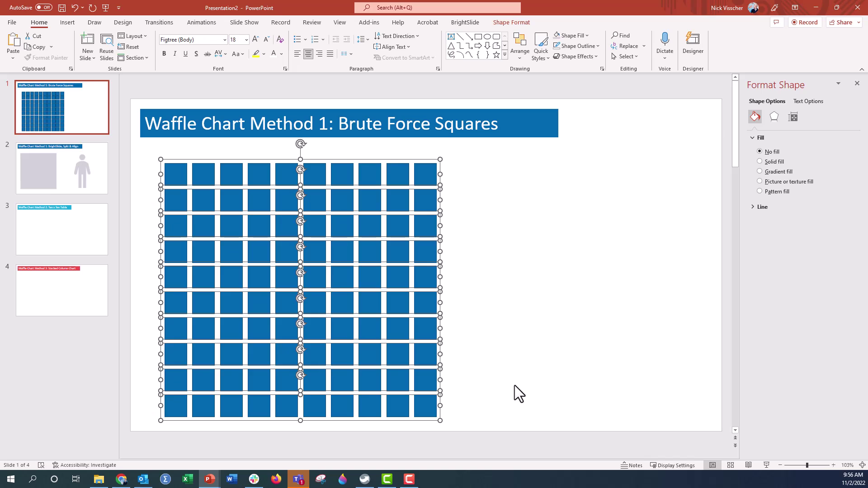
key("ctrl+shift+g")
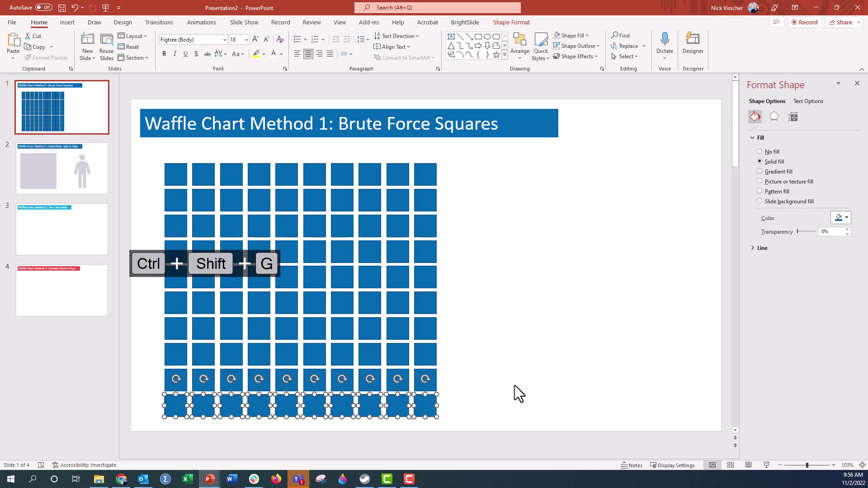
left_click(503, 398)
left_click_drag(478, 425, 132, 153)
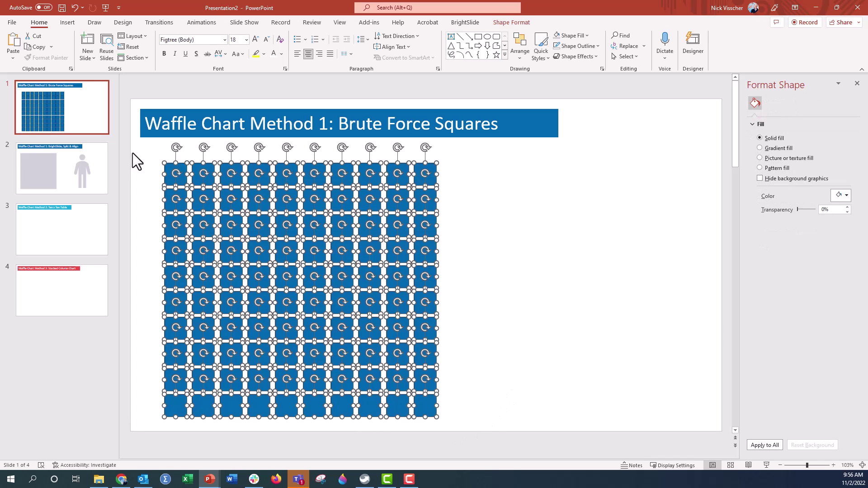
left_click(506, 23)
left_click(322, 34)
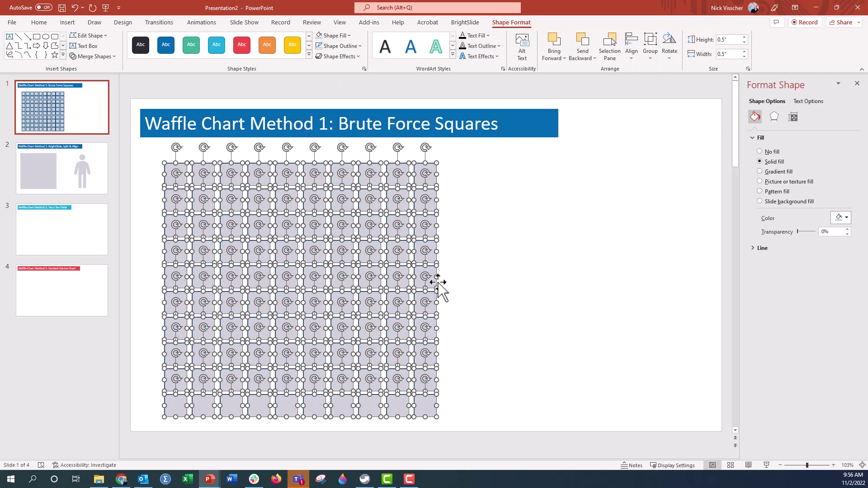
left_click(484, 388)
Fill the bottom three rows of squares blue again
left_click_drag(476, 427, 135, 335)
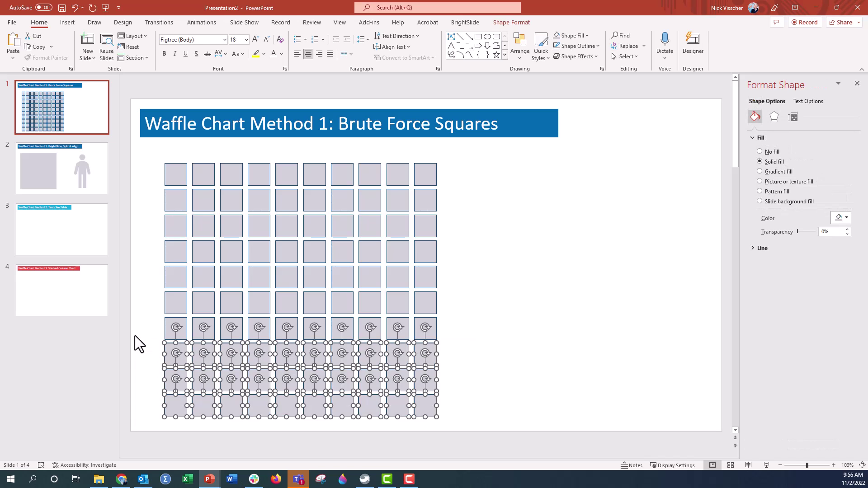
left_click(501, 25)
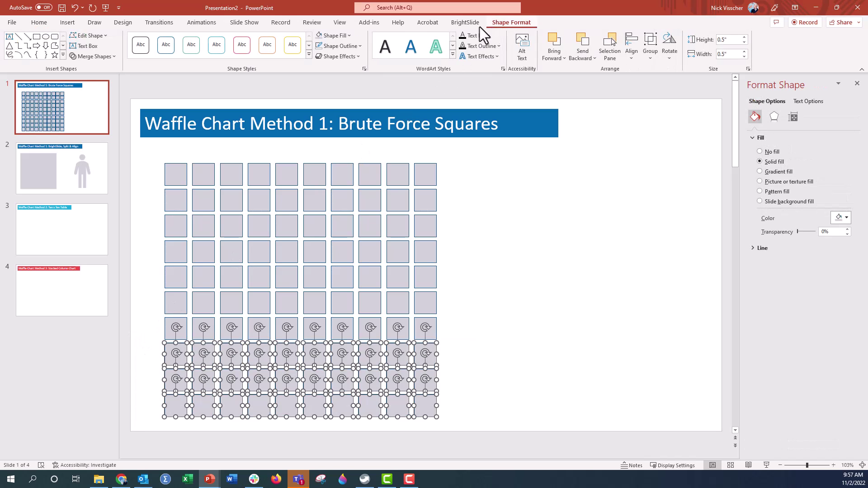
left_click(341, 38)
left_click(347, 58)
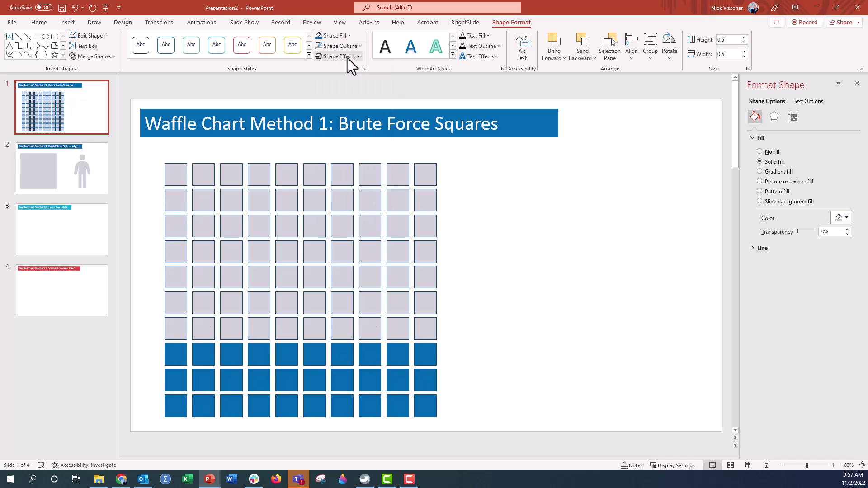
left_click(490, 294)
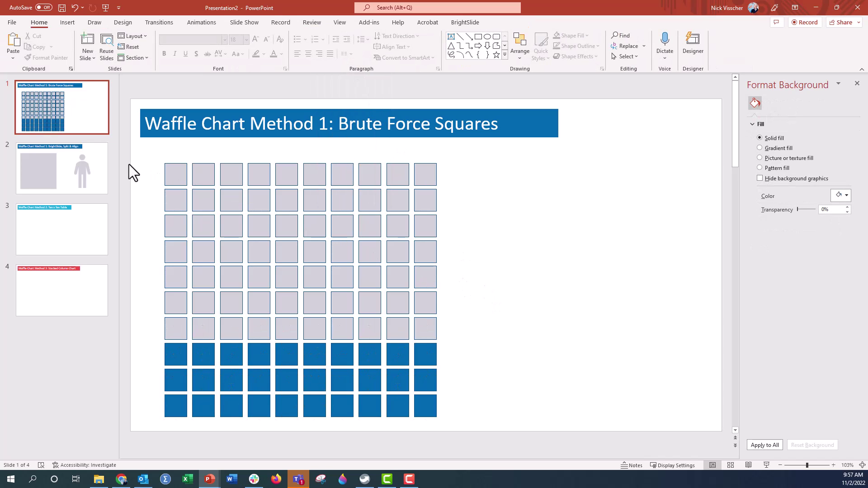
Apply No Outline to all 100 squares of the waffle grid
left_click_drag(142, 150, 500, 434)
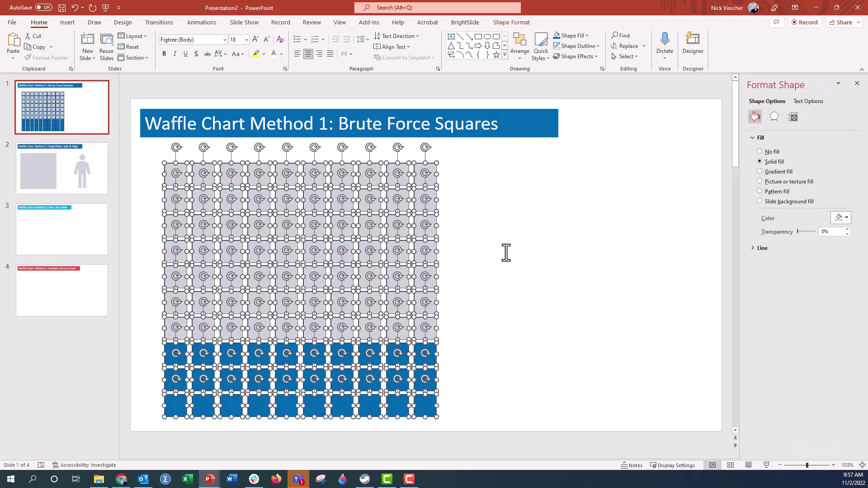
left_click(511, 21)
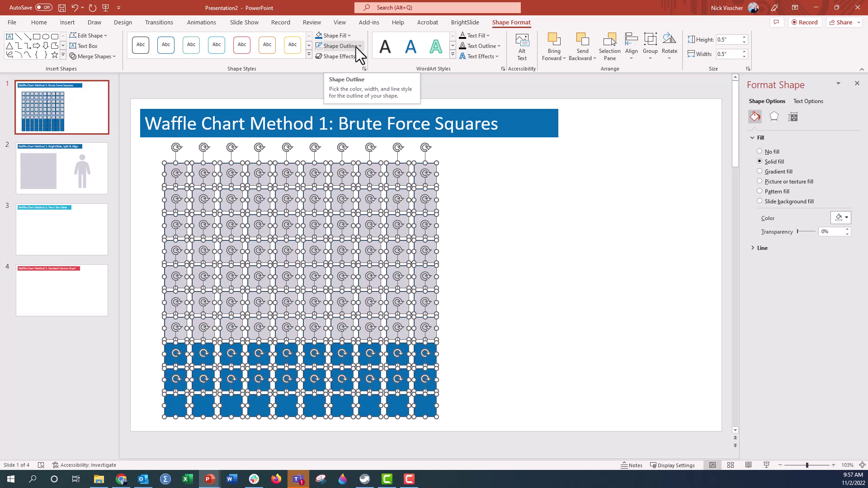
left_click(356, 47)
left_click(360, 147)
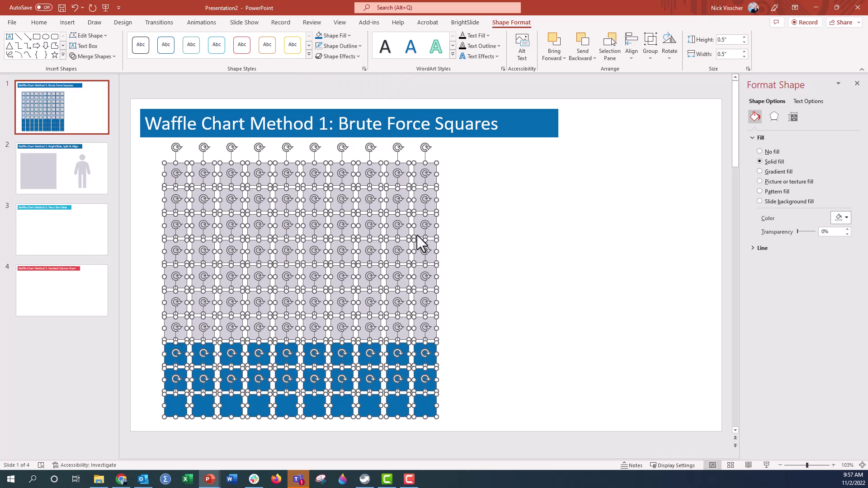
left_click(479, 333)
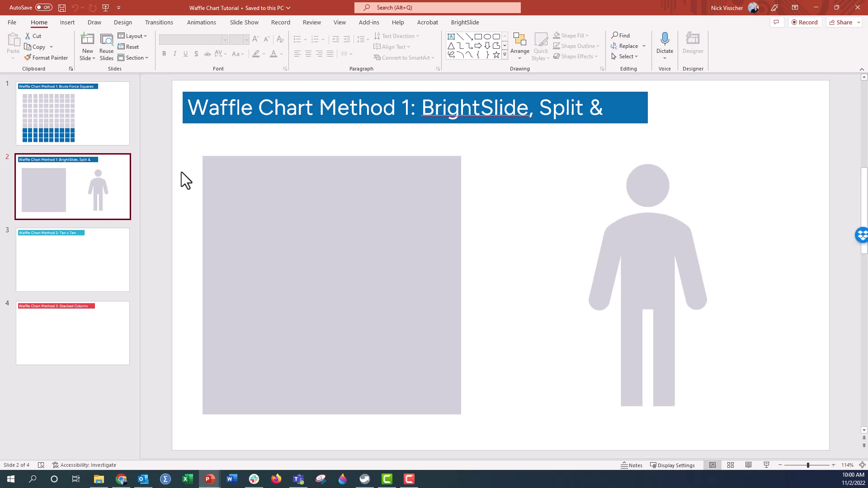
Use BrightSlide Split & Align to split slide 2's grey square into 10 columns × 10 rows
left_click(213, 169)
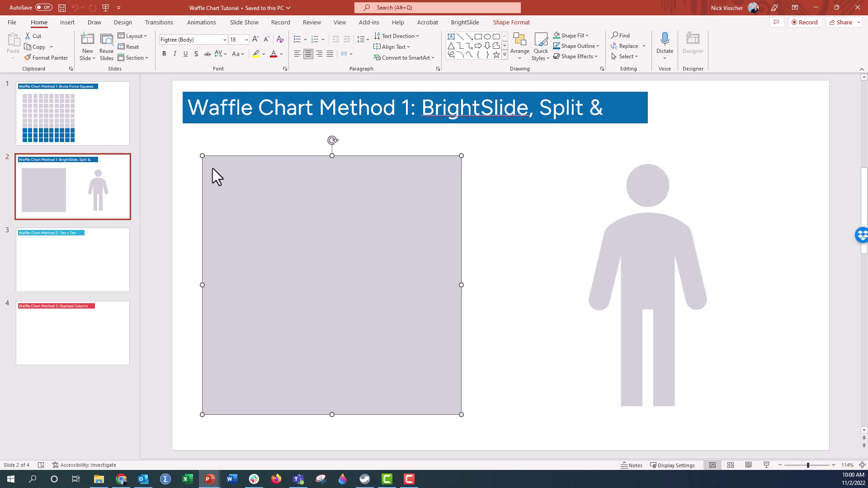
left_click(467, 24)
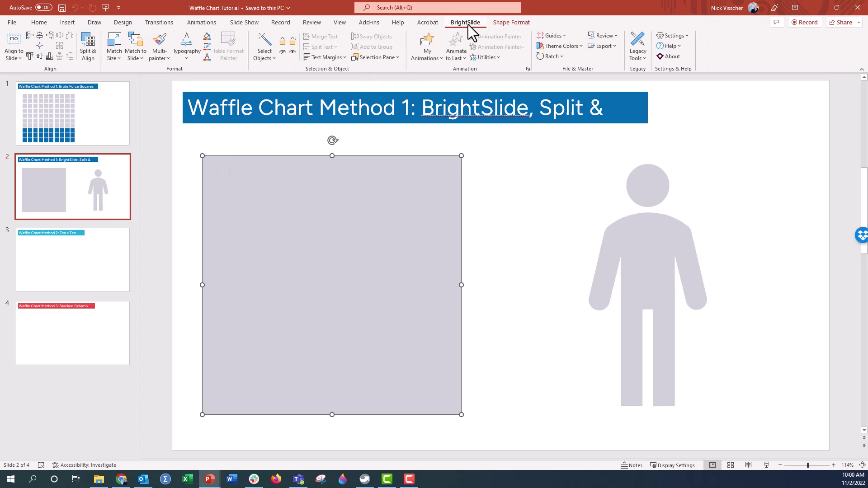
left_click(91, 59)
left_click_drag(75, 79, 253, 34)
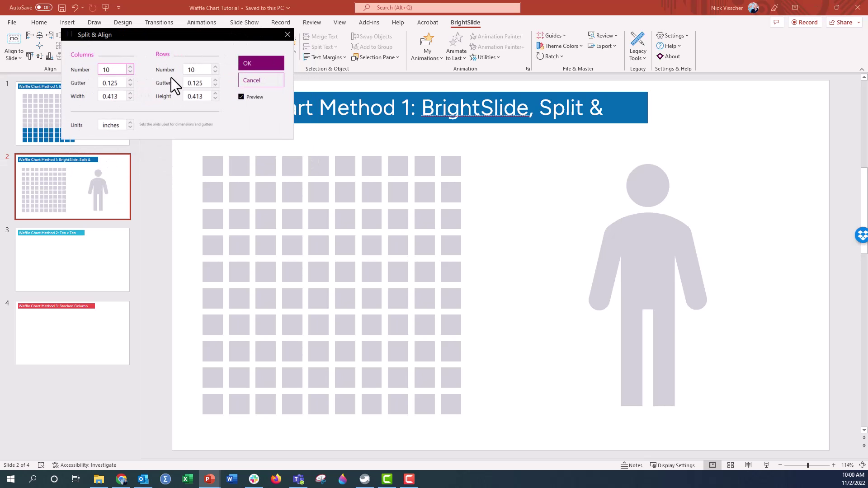
left_click(271, 64)
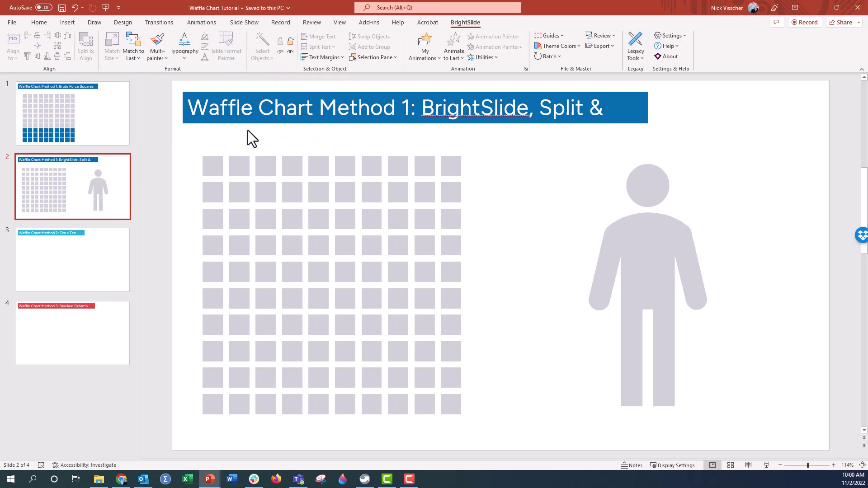
Fill the bottom five rows of small squares blue
left_click_drag(189, 288, 510, 423)
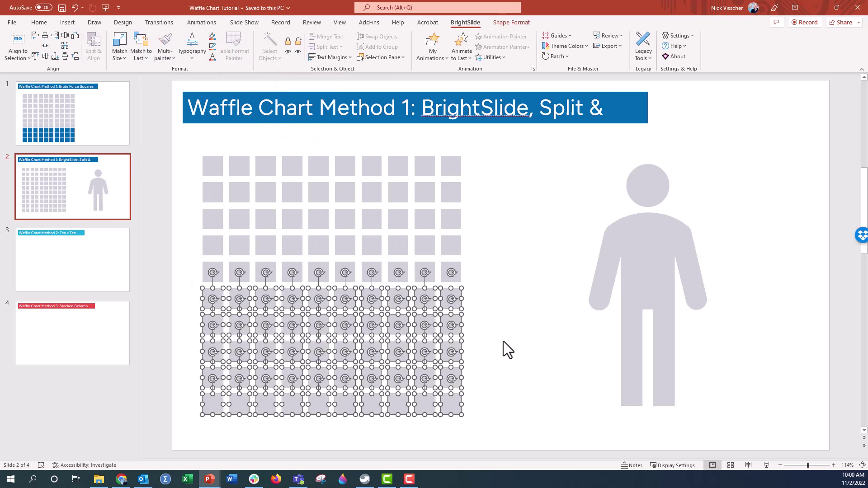
left_click(515, 23)
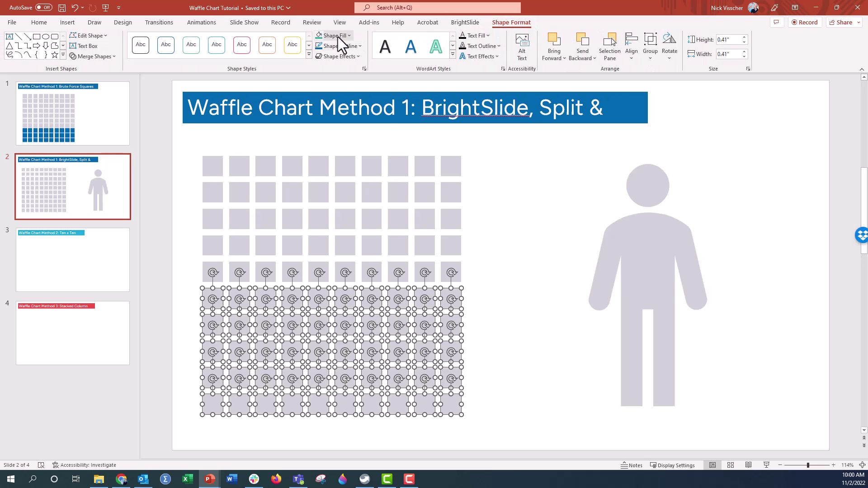
left_click(338, 37)
left_click(349, 58)
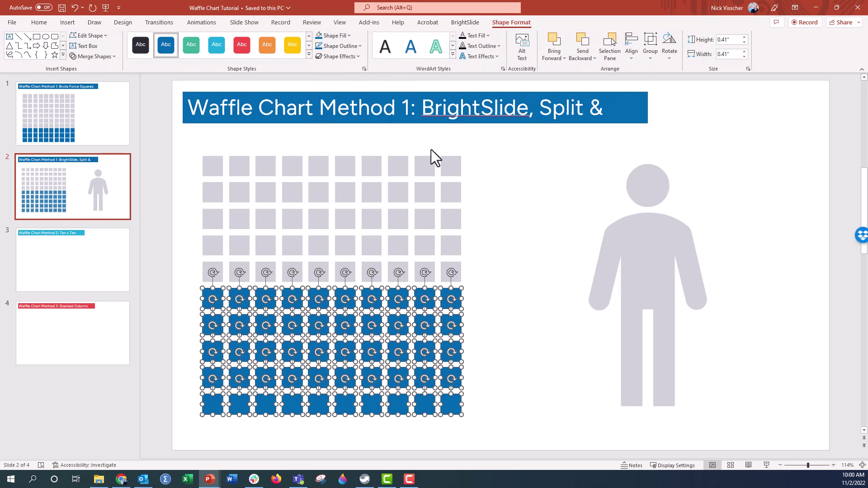
left_click(531, 263)
Fill the last three grey squares of the row above blue as well
left_click(454, 272)
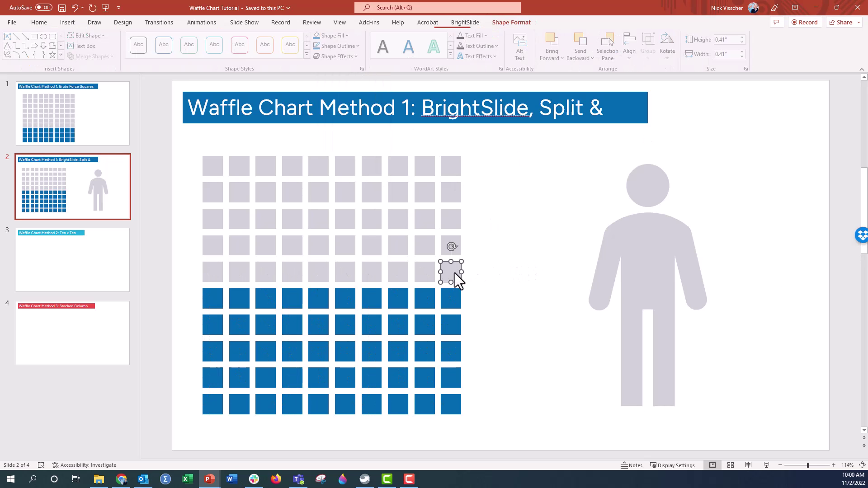
left_click(432, 273, "shift")
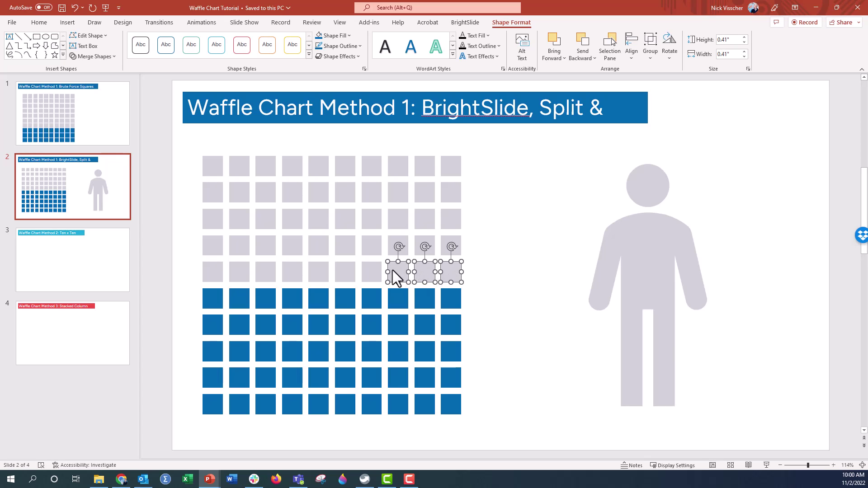
left_click(335, 37)
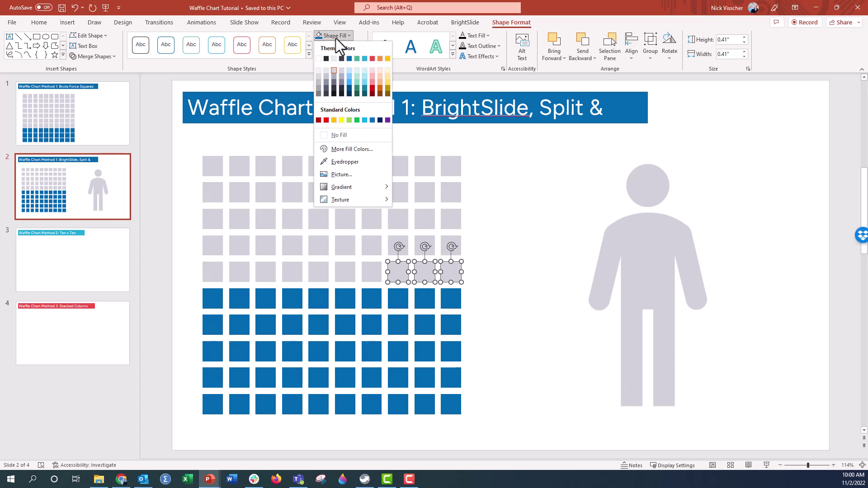
left_click(349, 59)
left_click(159, 258)
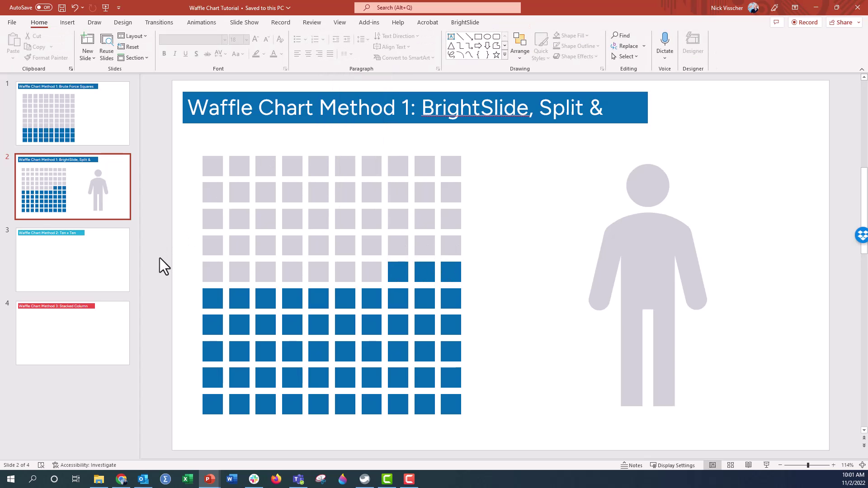
Split the grey person icon into 10 columns × 10 rows with BrightSlide Split & Align
left_click(663, 250)
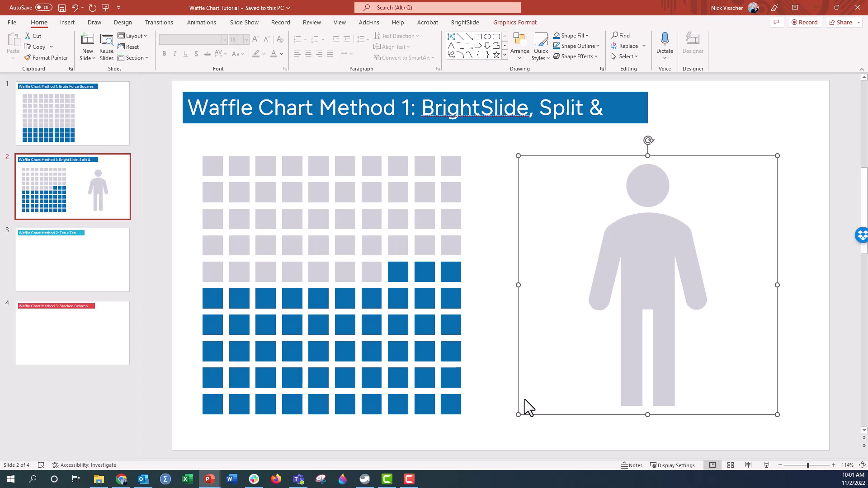
left_click(481, 22)
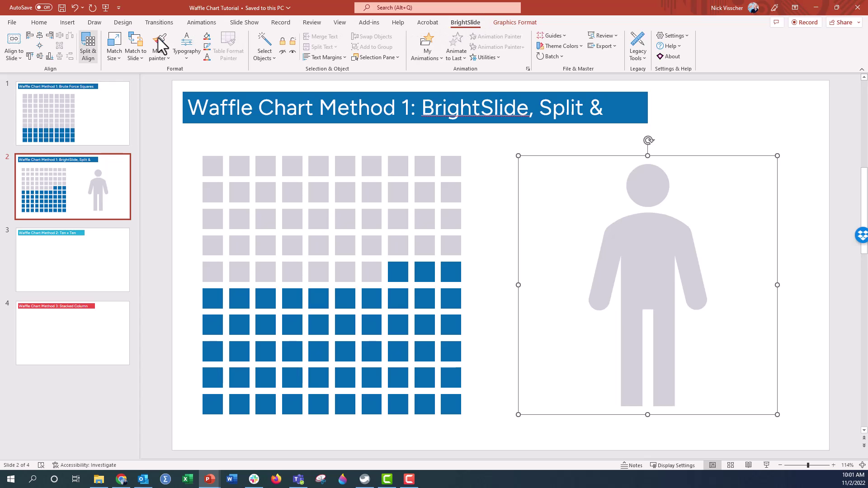
left_click(86, 42)
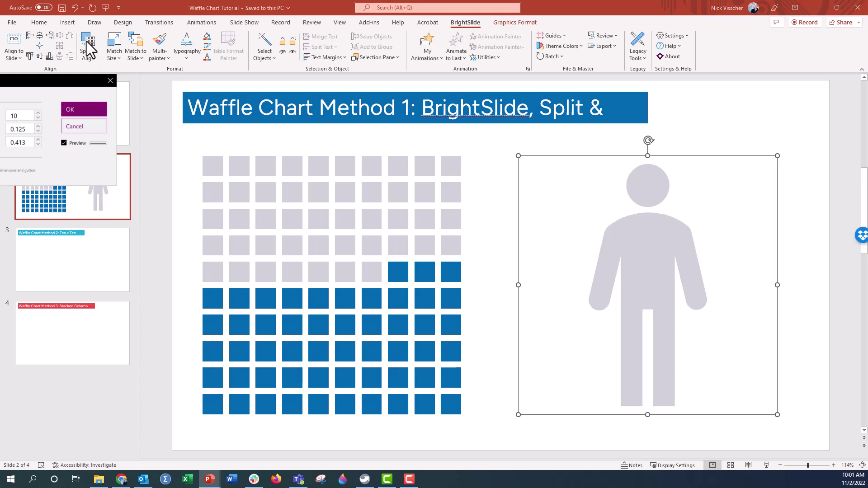
left_click(91, 110)
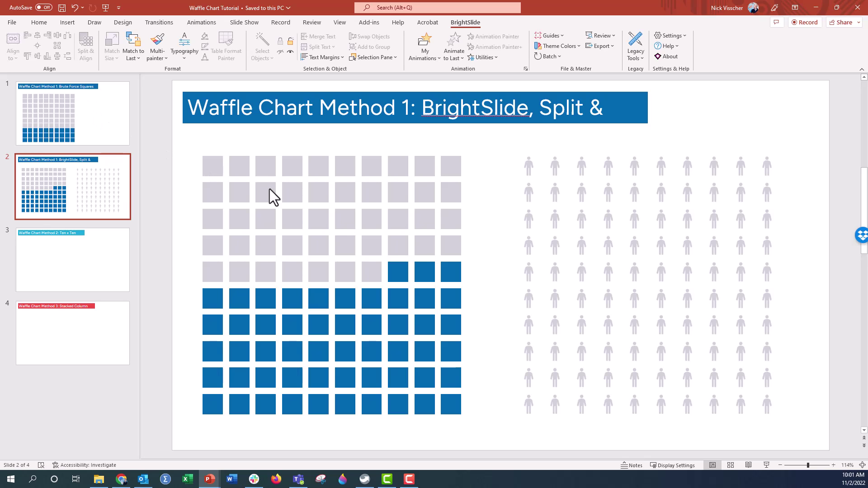
Fill the bottom two rows of person icons blue via Graphics Fill
left_click_drag(803, 427, 519, 340)
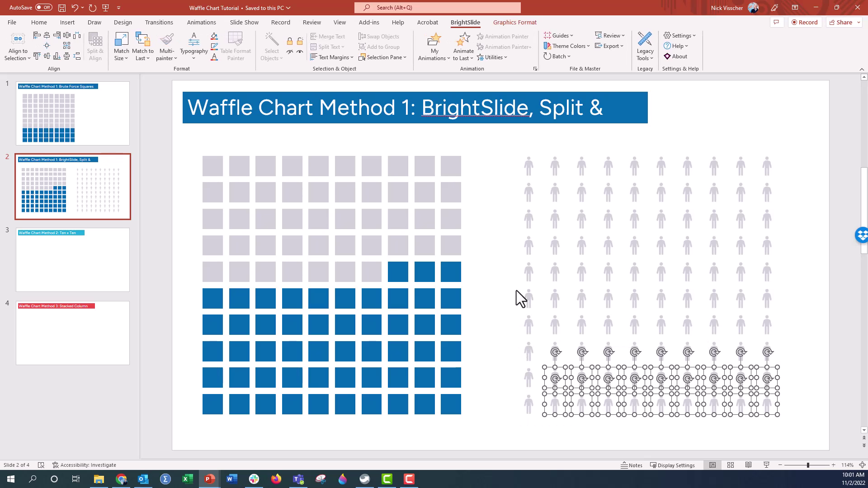
left_click(503, 23)
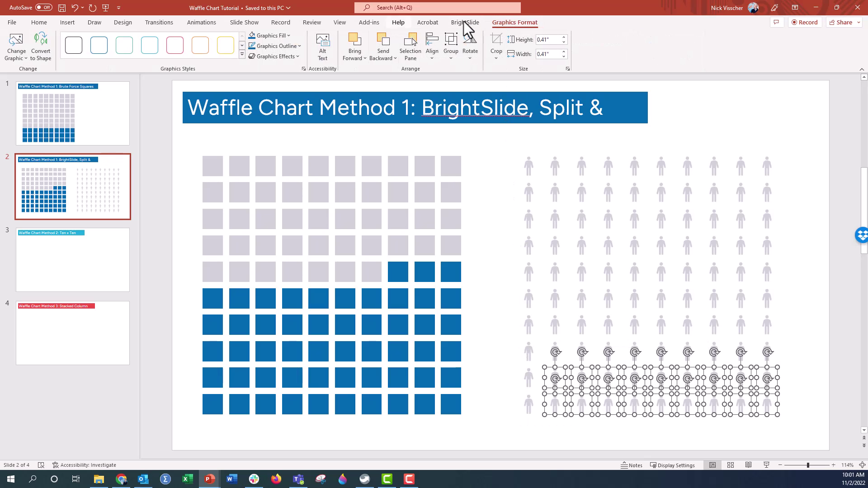
left_click(289, 37)
left_click(284, 57)
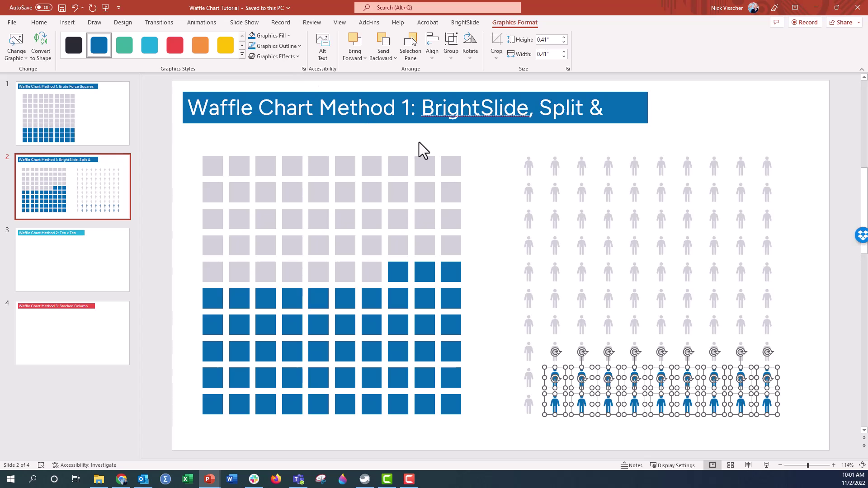
left_click(805, 375)
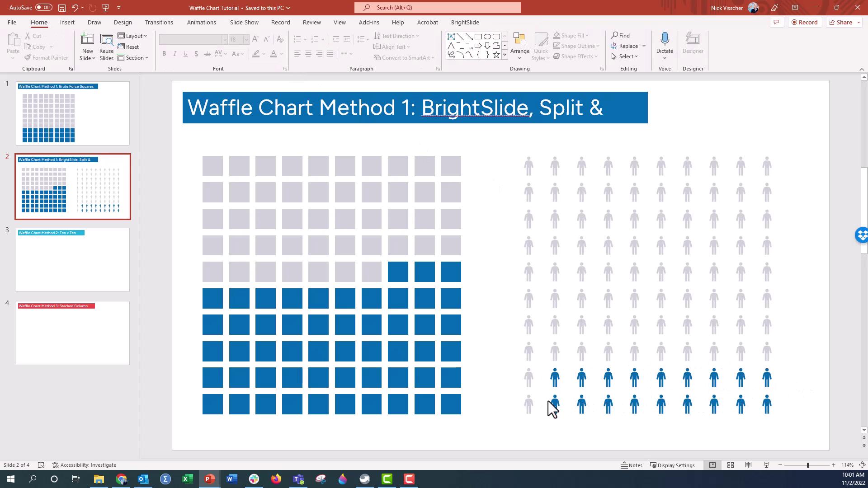
Fill the two leftmost grey icons just above the blue rows blue too
left_click(527, 407)
left_click(525, 378, "shift")
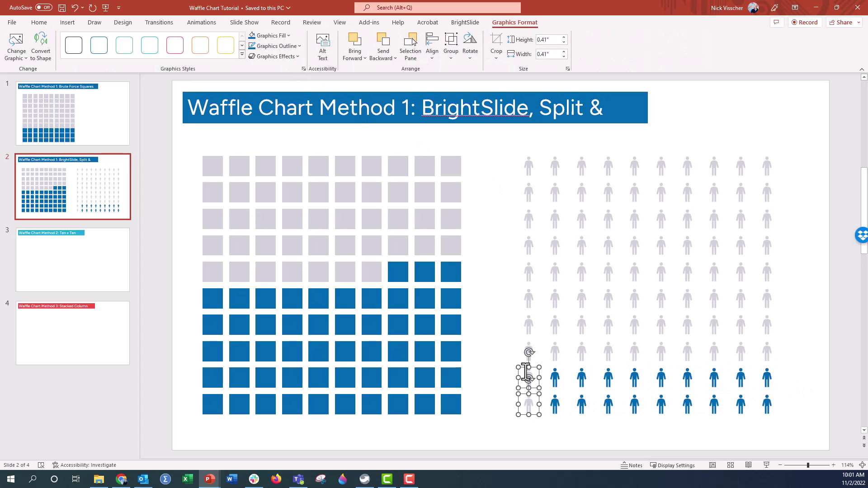
left_click(257, 36)
left_click(809, 366)
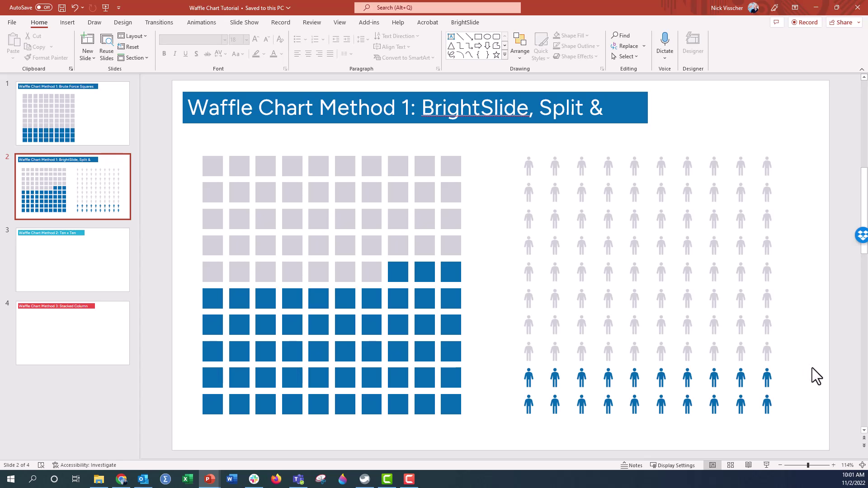
left_click_drag(812, 367, 501, 262)
Fill the four selected person-icon rows above the blue people green
left_click(516, 21)
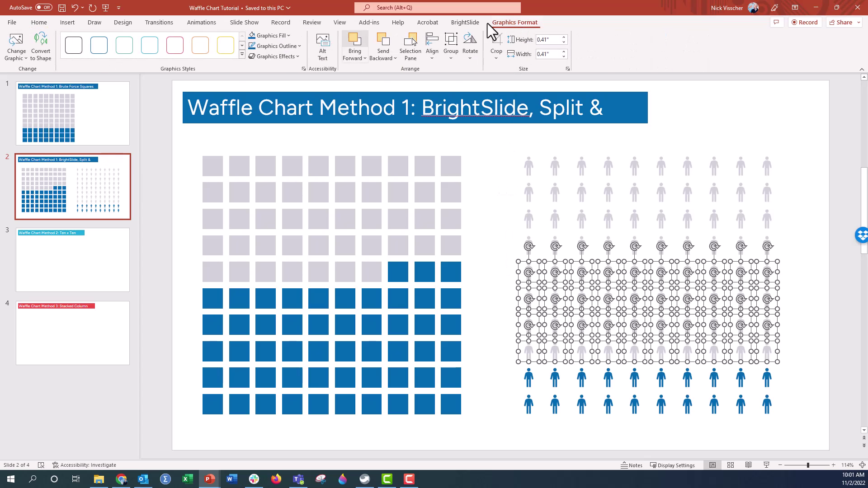
left_click(285, 36)
left_click(290, 58)
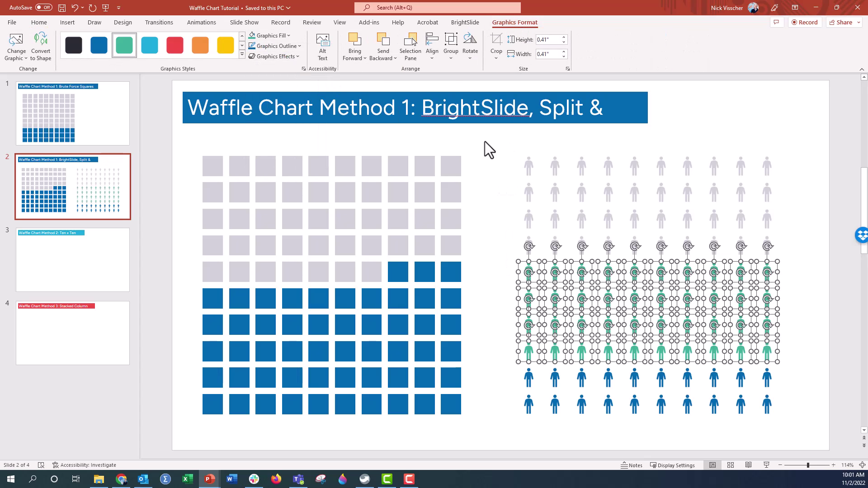
left_click(823, 284)
Fill the last four grey people in row four red
left_click_drag(790, 253, 699, 242)
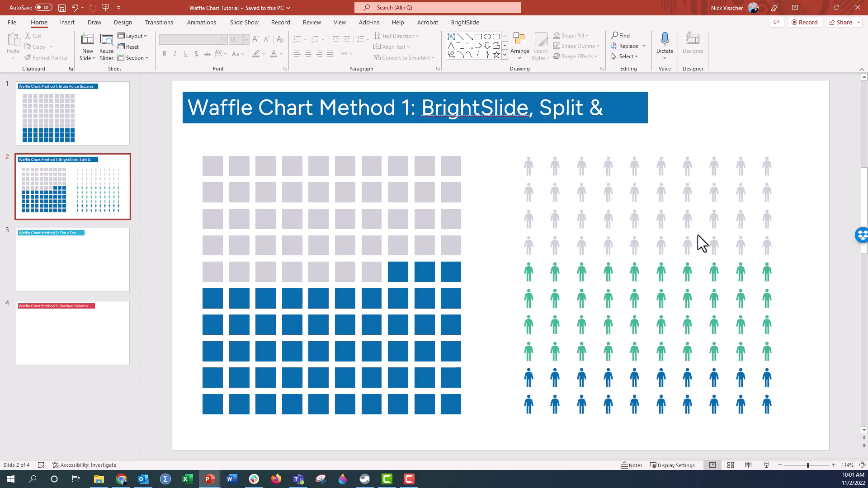
left_click_drag(772, 253, 657, 229)
left_click(506, 23)
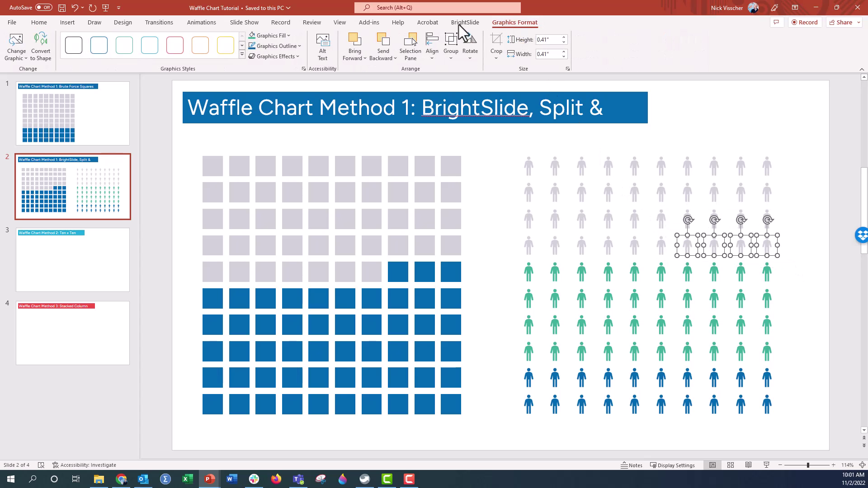
left_click(284, 38)
left_click(305, 60)
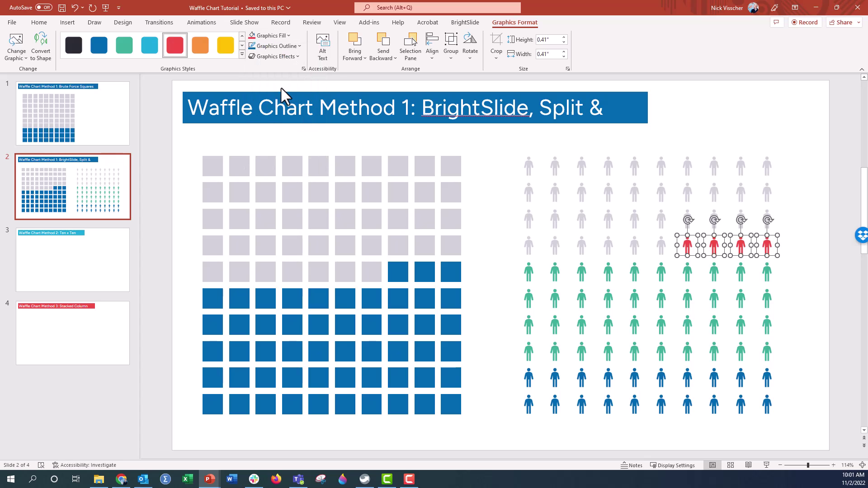
left_click(185, 194)
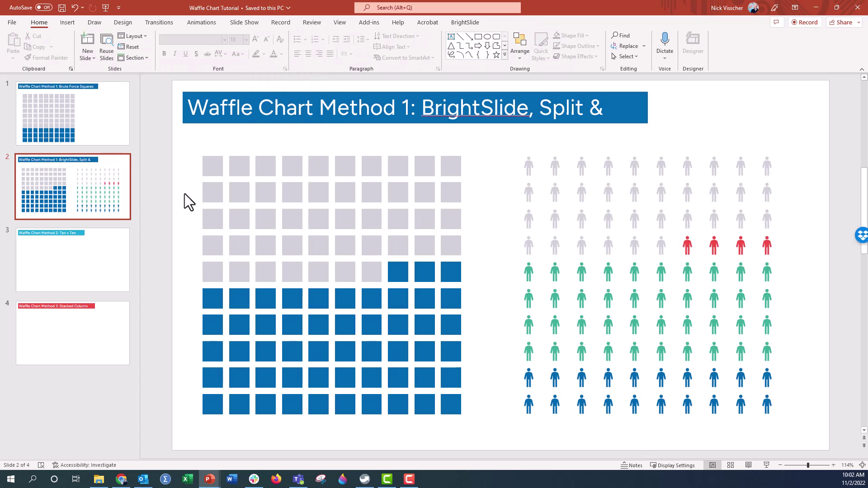